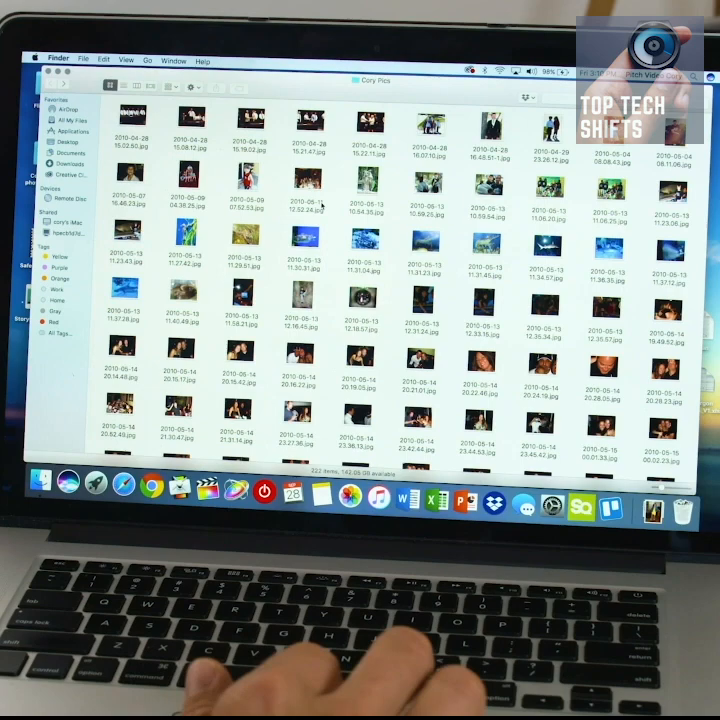
scroll(335, 291, "down", 5)
scroll(335, 291, "down", 5)
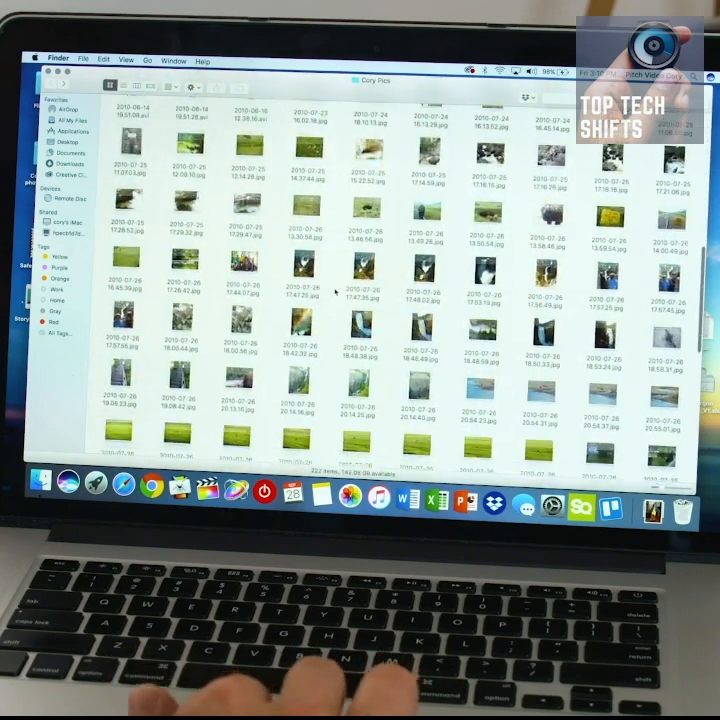
scroll(335, 291, "down", 5)
scroll(336, 291, "down", 5)
scroll(336, 291, "up", 2)
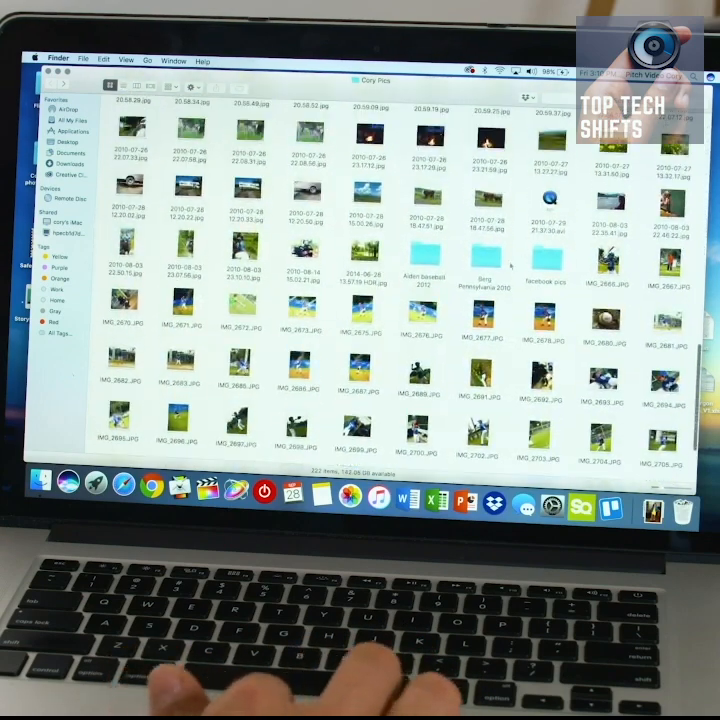
Browse into the Berg Pennsylvania 2010 folder inside Cory Pics.
double_click(486, 259)
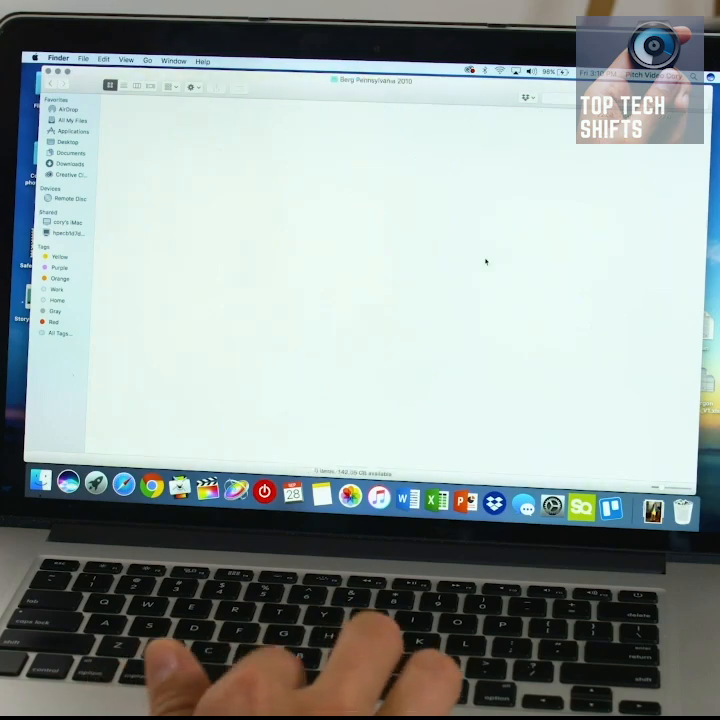
scroll(327, 270, "down", 5)
scroll(327, 270, "down", 5)
scroll(327, 270, "down", 5)
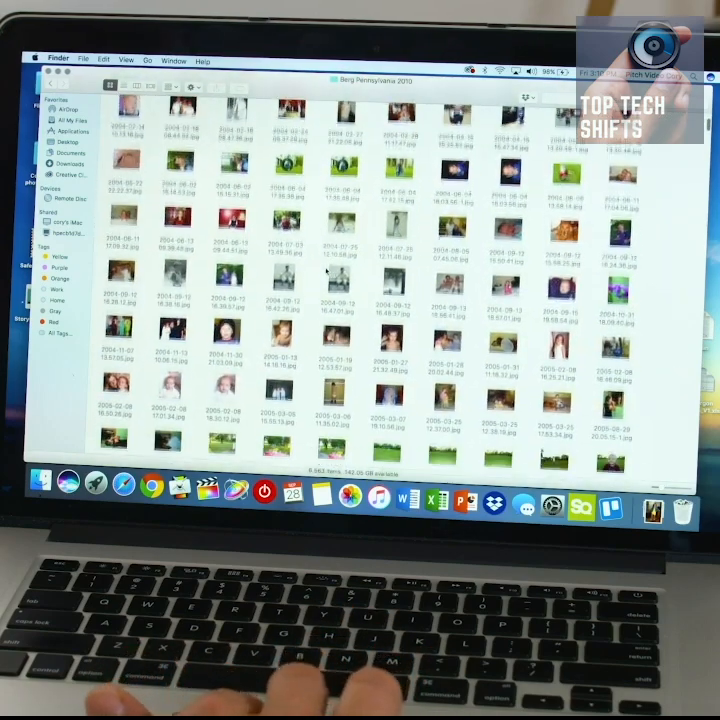
scroll(327, 270, "down", 5)
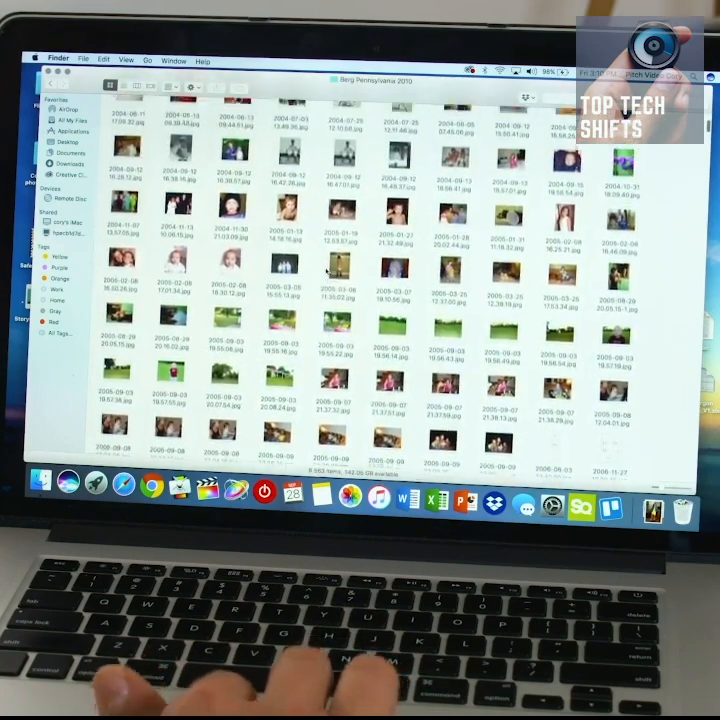
left_click(288, 157)
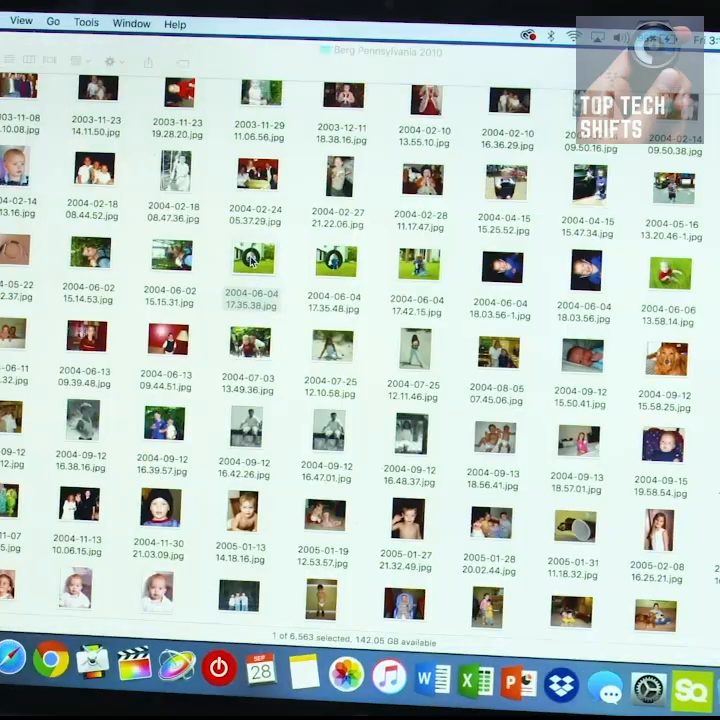
key("space")
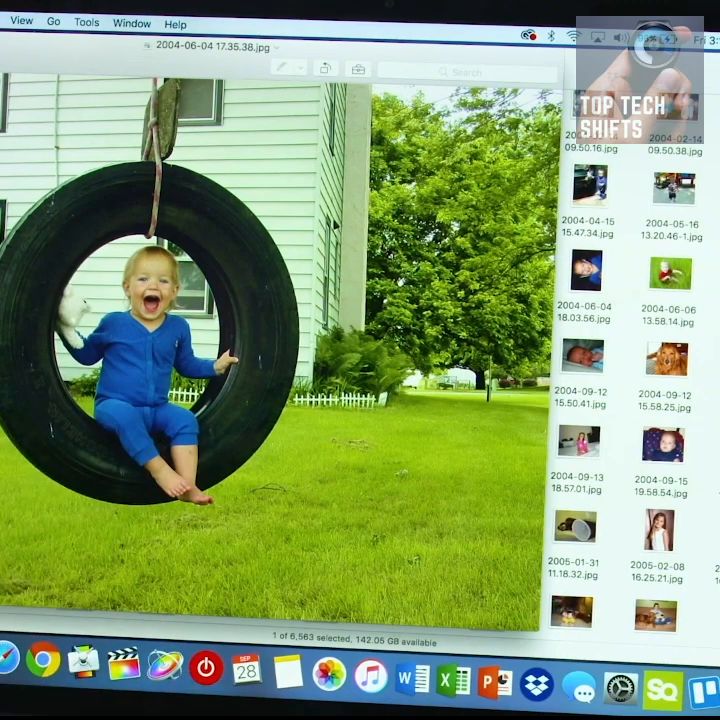
key("space")
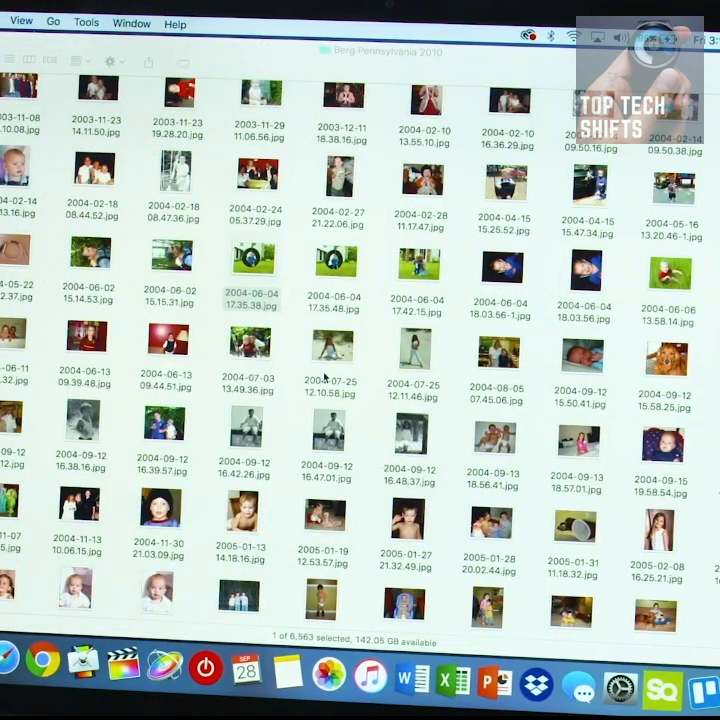
scroll(324, 378, "down", 5)
scroll(324, 378, "up", 4)
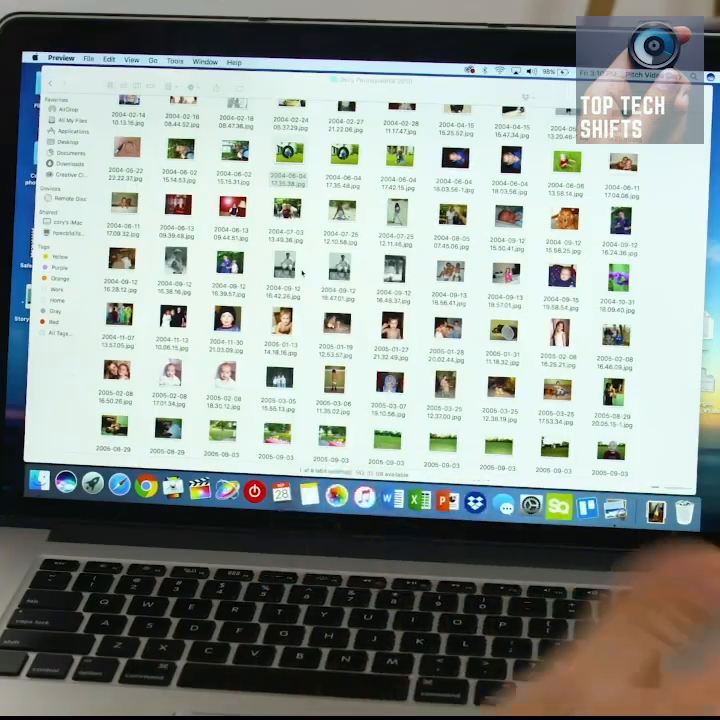
scroll(245, 220, "up", 10)
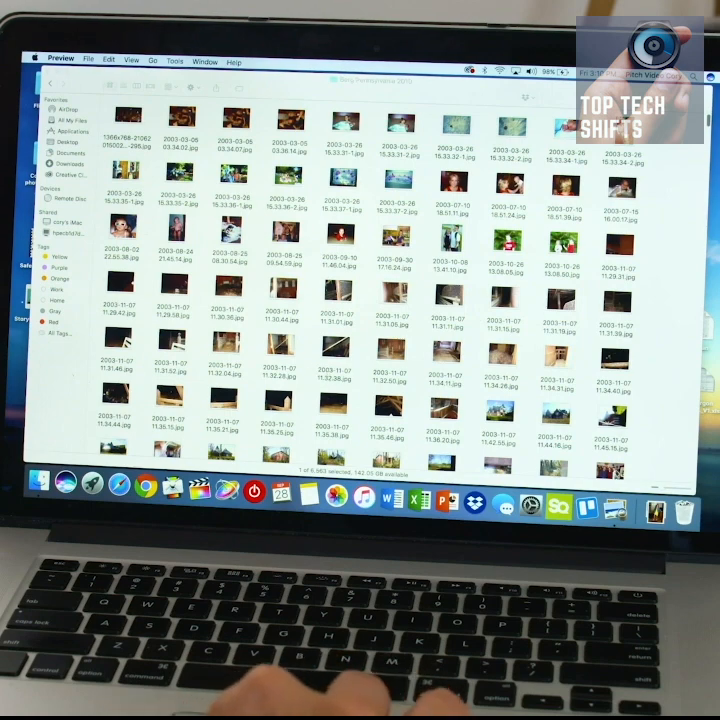
Peek at Downloads, close the Berg Pennsylvania 2010 window, and browse into the desktop Flip Videos folder.
left_click(655, 510)
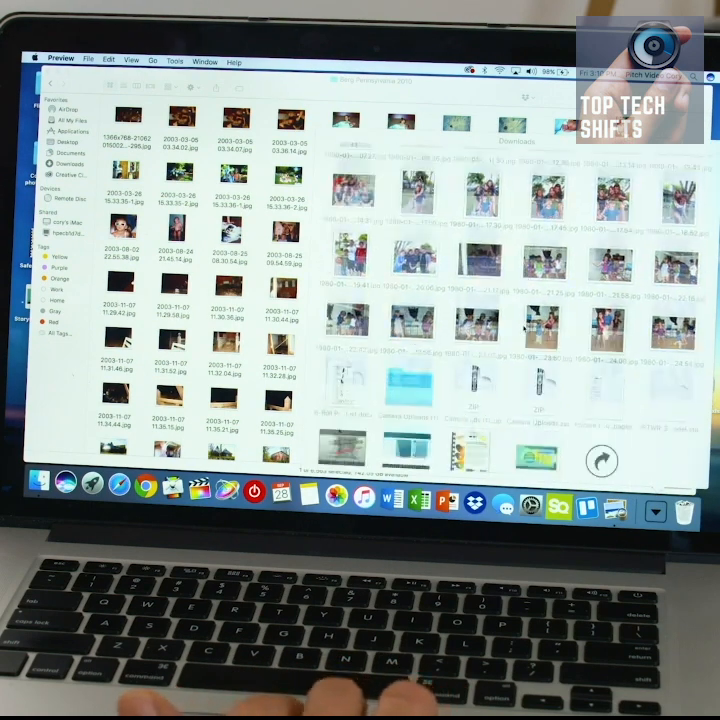
scroll(523, 328, "up", 3)
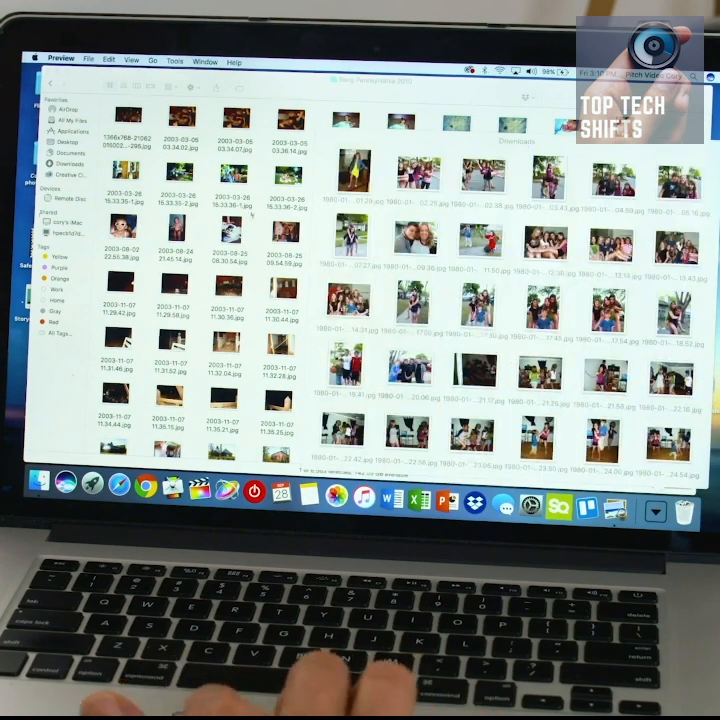
left_click(150, 222)
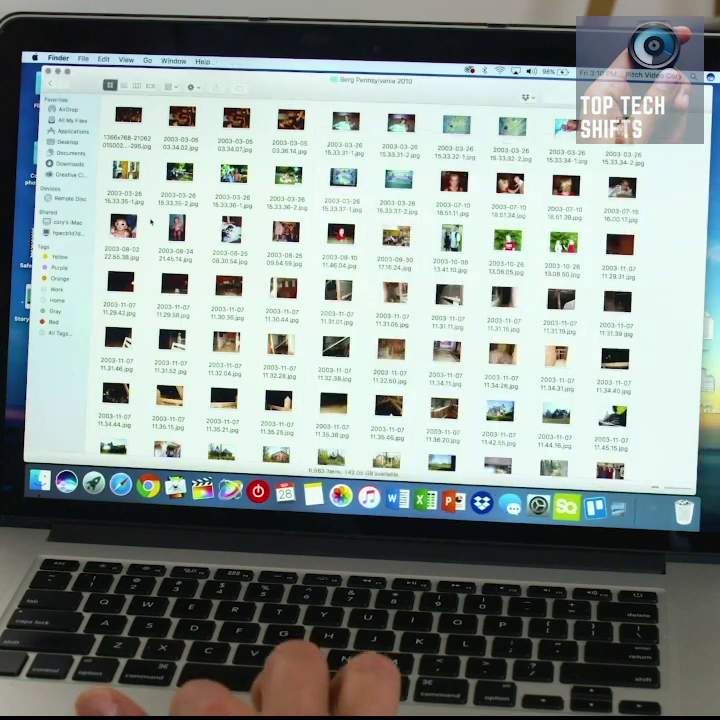
key("super+w")
double_click(48, 85)
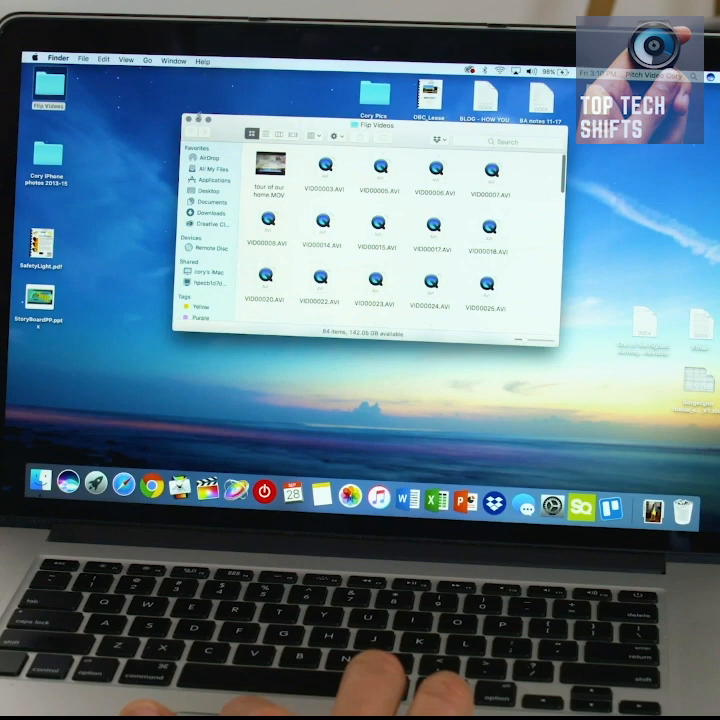
Close the Flip Videos window, leaving the desktop with the PHOTOSTICK drive mounted.
left_click(189, 121)
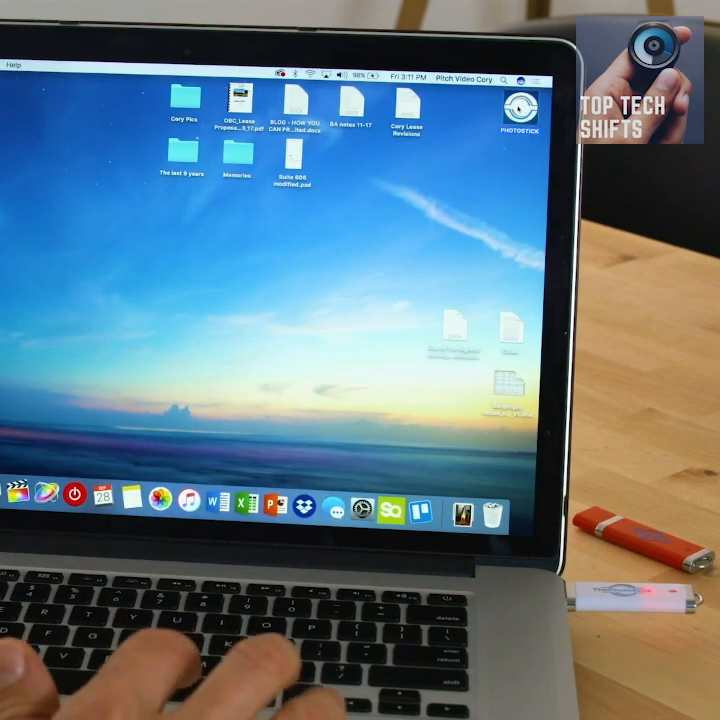
Launch ThePhotoStickMac from the PHOTOSTICK drive so it reports ready to find and save photos.
double_click(518, 108)
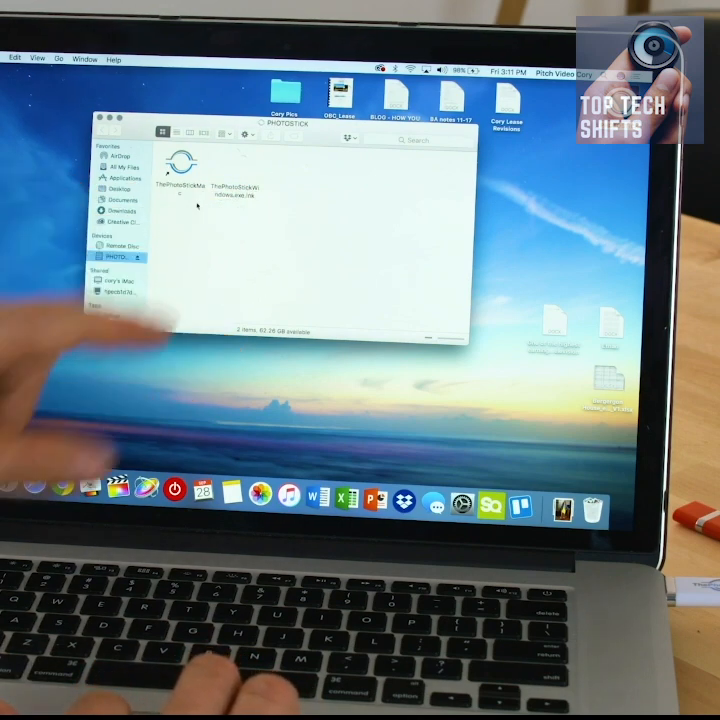
double_click(178, 165)
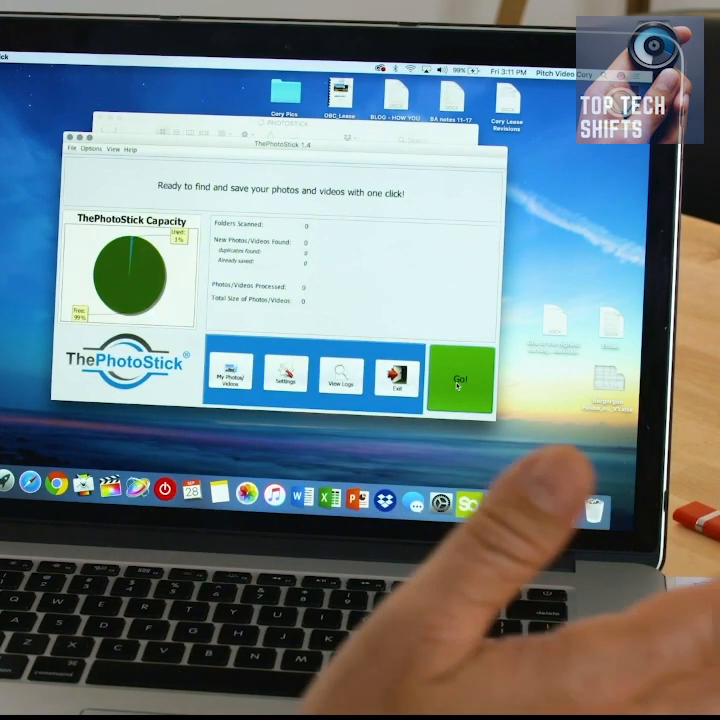
Run Go! to find and save all photos and videos until Save Completed (49 new, ~226 MB).
left_click(456, 385)
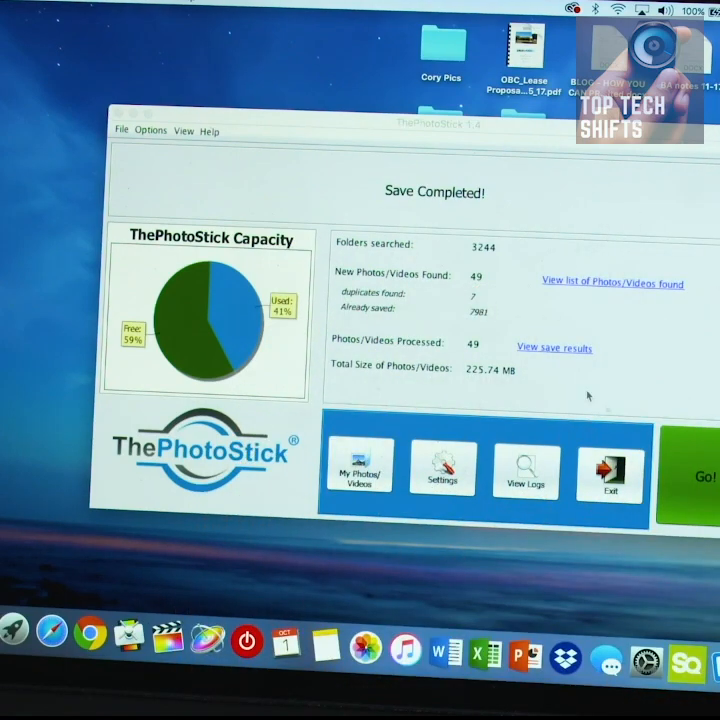
Review the list of found photos/videos, then show the stick's My Photos/Videos backup location.
left_click(584, 282)
scroll(421, 282, "down", 10)
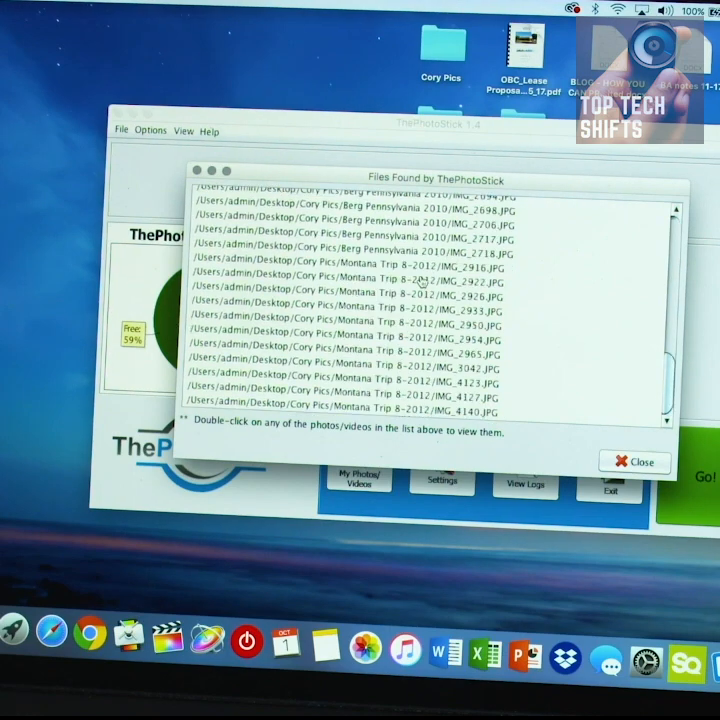
scroll(421, 282, "up", 10)
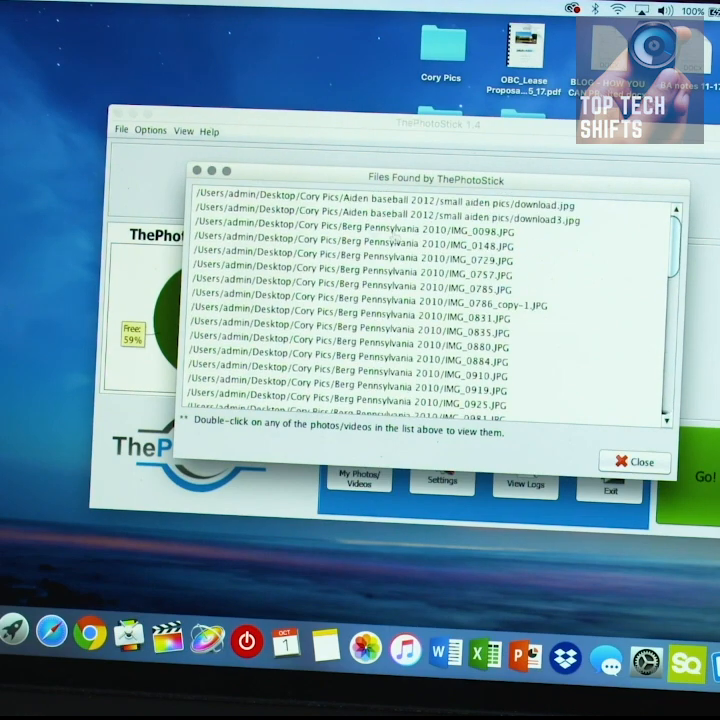
left_click(197, 172)
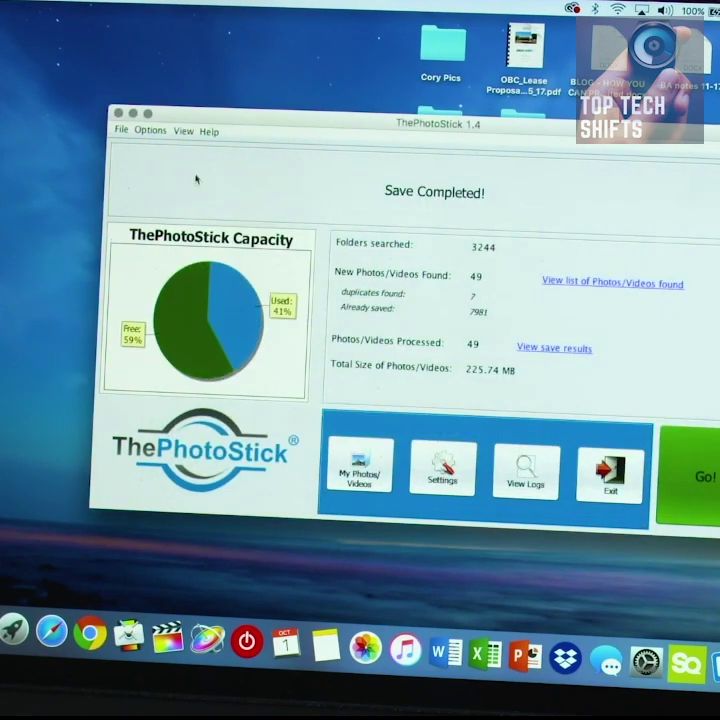
left_click(341, 452)
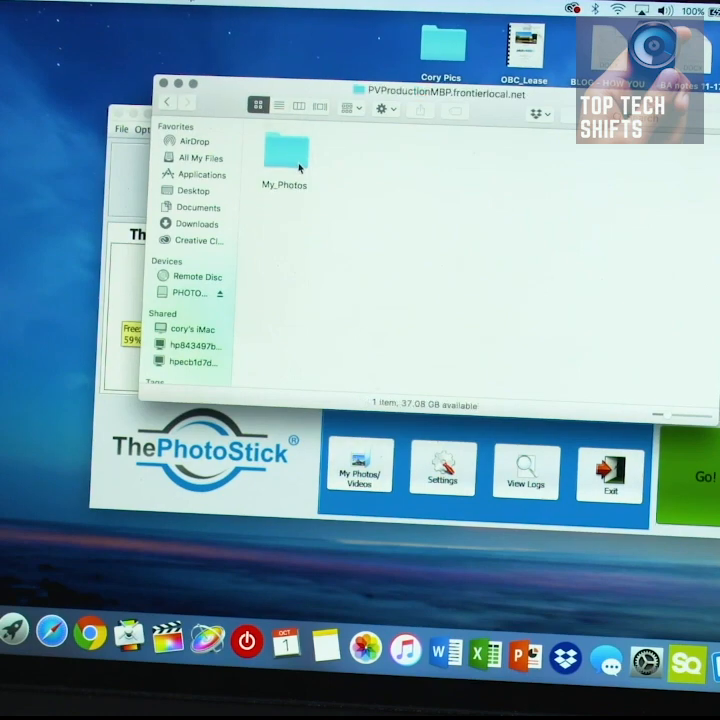
Browse the My_Photos folder holding the 7,501 backed-up images.
double_click(299, 168)
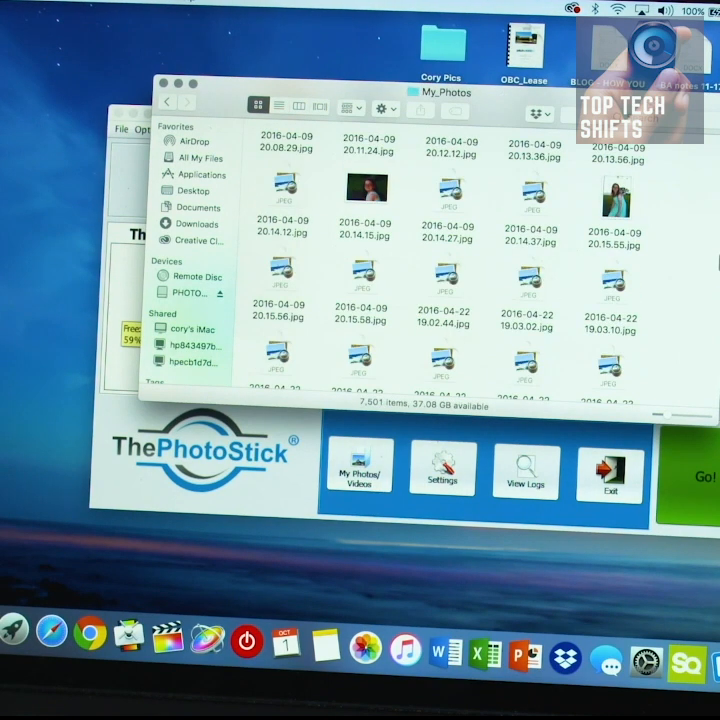
scroll(440, 260, "up", 10)
scroll(440, 260, "up", 10)
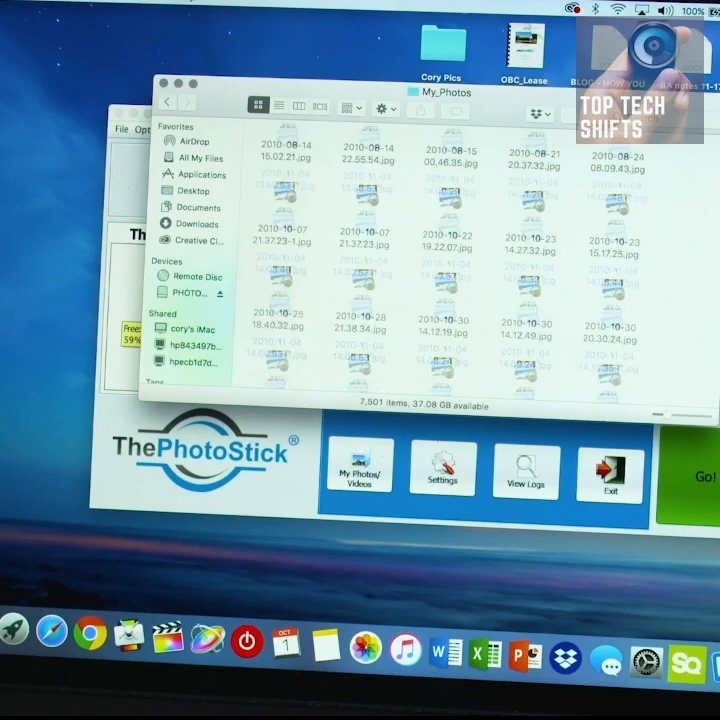
scroll(440, 260, "up", 10)
scroll(440, 260, "up", 10)
scroll(712, 266, "down", 10)
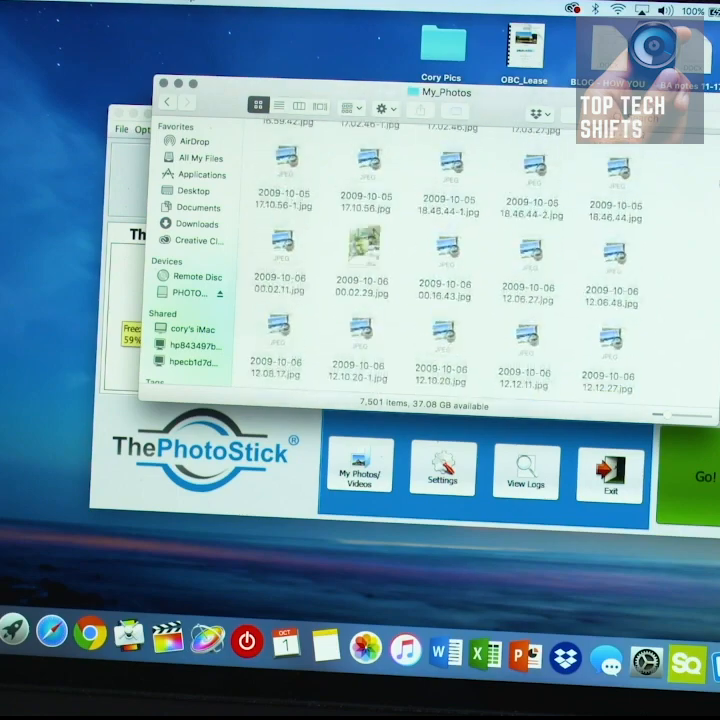
scroll(712, 266, "down", 10)
scroll(712, 266, "down", 10)
scroll(712, 266, "down", 10)
scroll(709, 289, "down", 10)
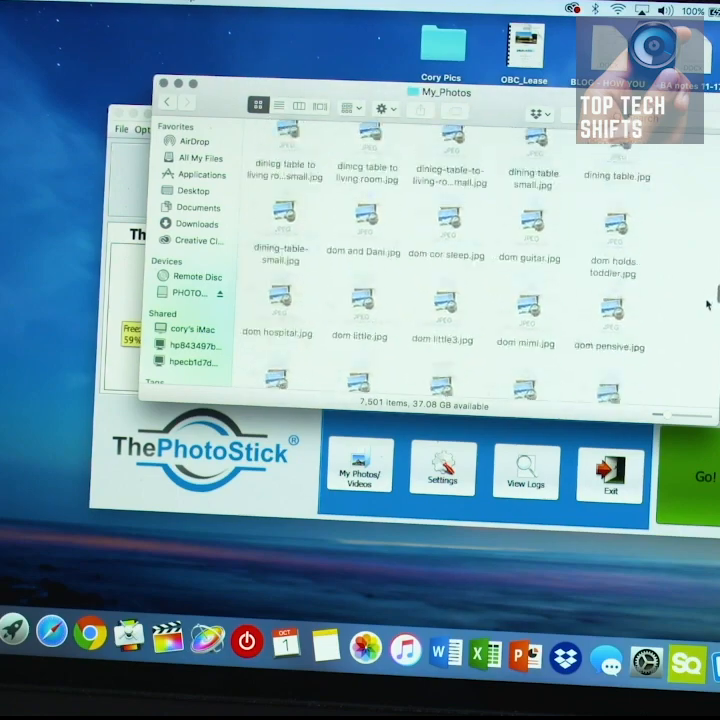
scroll(709, 295, "down", 10)
scroll(707, 342, "down", 10)
scroll(707, 370, "down", 10)
scroll(707, 360, "down", 10)
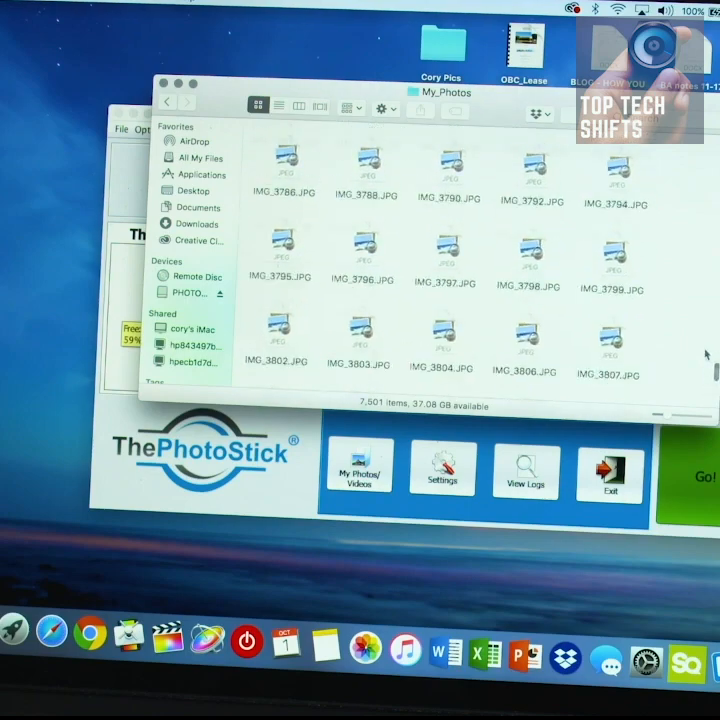
scroll(705, 310, "down", 10)
scroll(702, 265, "down", 10)
scroll(702, 257, "up", 10)
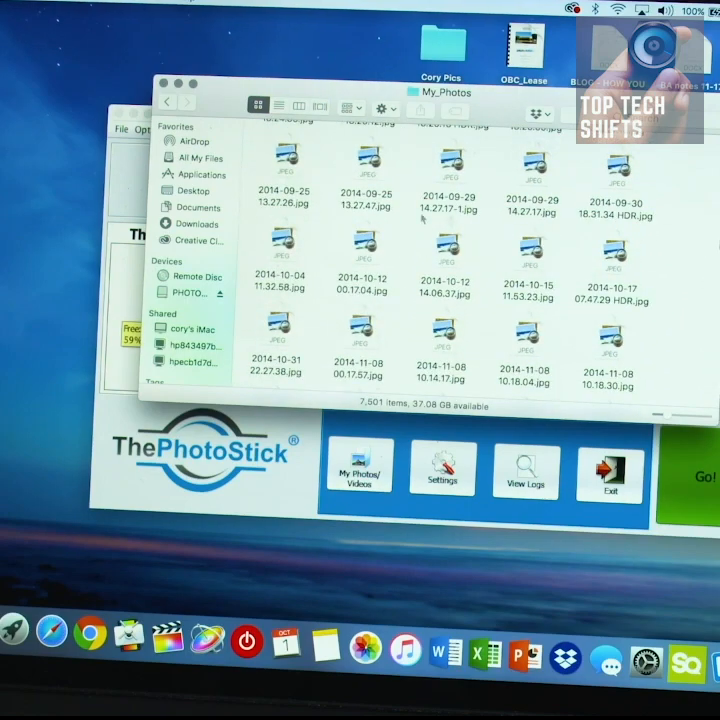